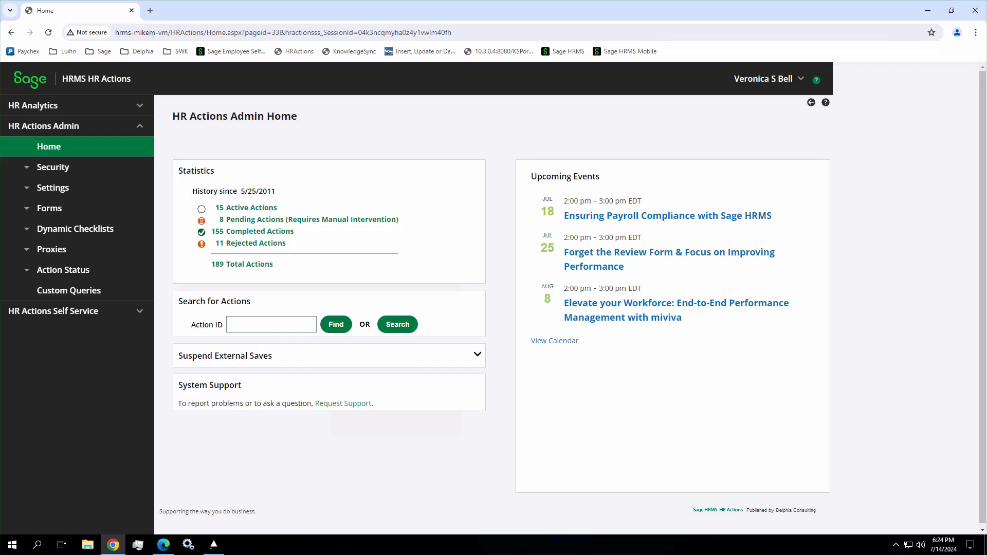
- Open the Form Catalog in HR Actions Admin and sort the forms by last modified date, newest first
{"action": "left_click", "coordinate": [49, 209]}
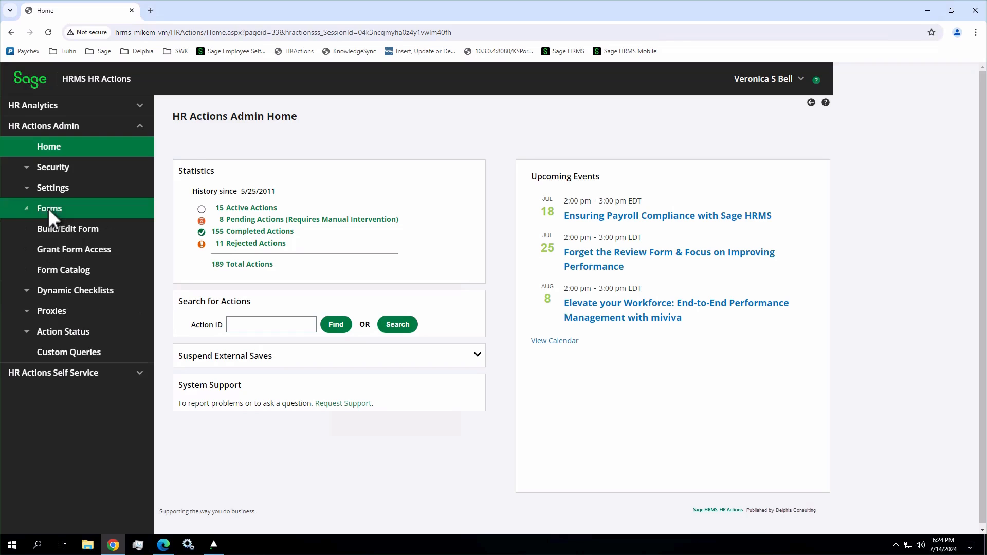
{"action": "left_click", "coordinate": [64, 273]}
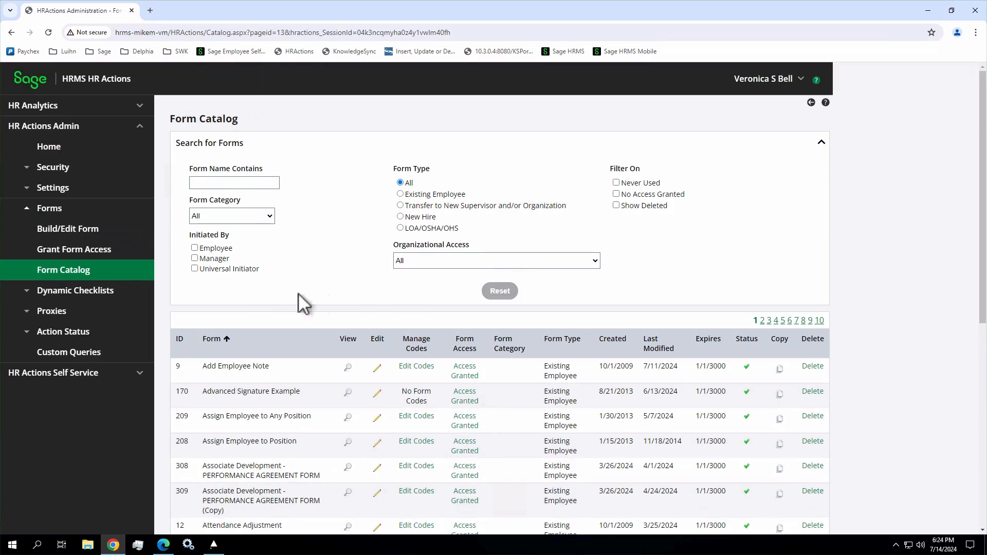
{"action": "left_click", "coordinate": [660, 348]}
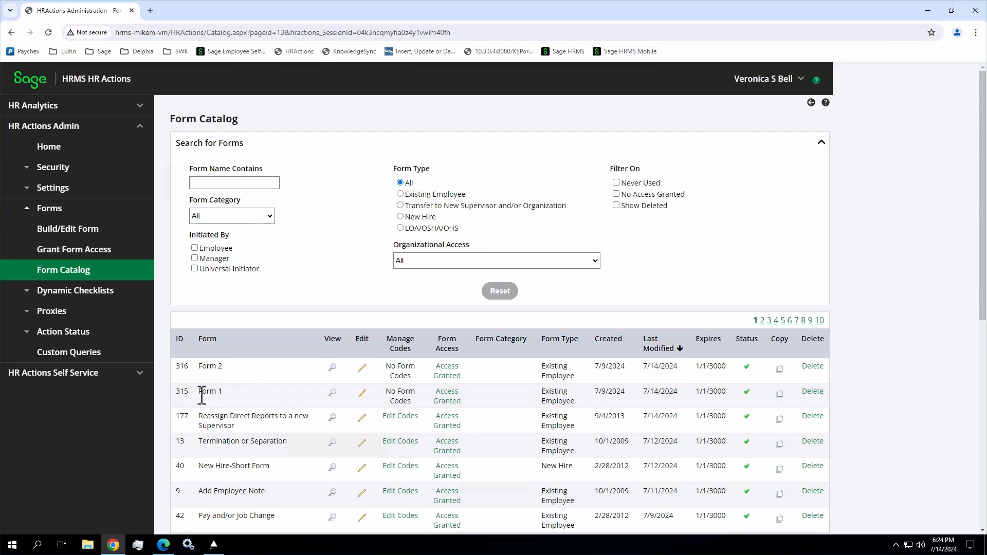
- Open Form 2 from the catalog for editing
{"action": "left_click_drag", "start_coordinate": [200, 392], "coordinate": [230, 392]}
{"action": "left_click", "coordinate": [219, 366]}
{"action": "triple_click", "coordinate": [219, 366]}
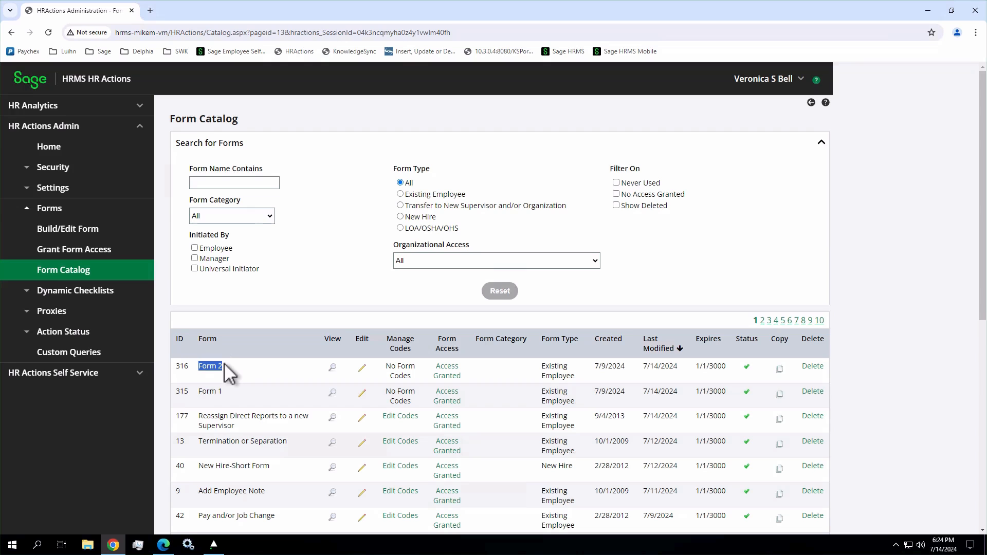
{"action": "left_click", "coordinate": [361, 369]}
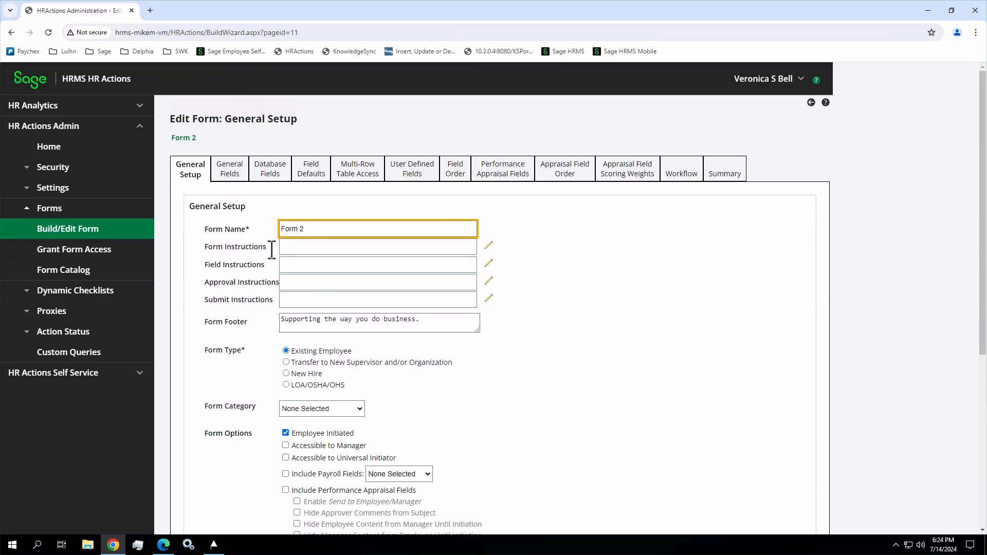
- Select Form 1 as Form 2's prerequisite form, require its action to be Completed, and save the general setup
{"action": "scroll", "coordinate": [227, 224], "scroll_direction": "down", "scroll_amount": 5}
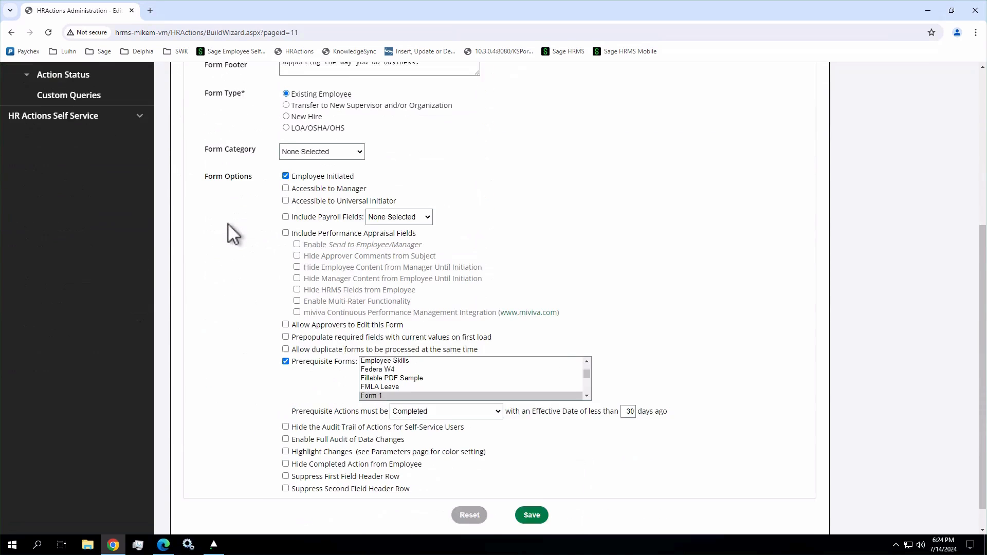
{"action": "left_click_drag", "start_coordinate": [299, 335], "coordinate": [404, 388]}
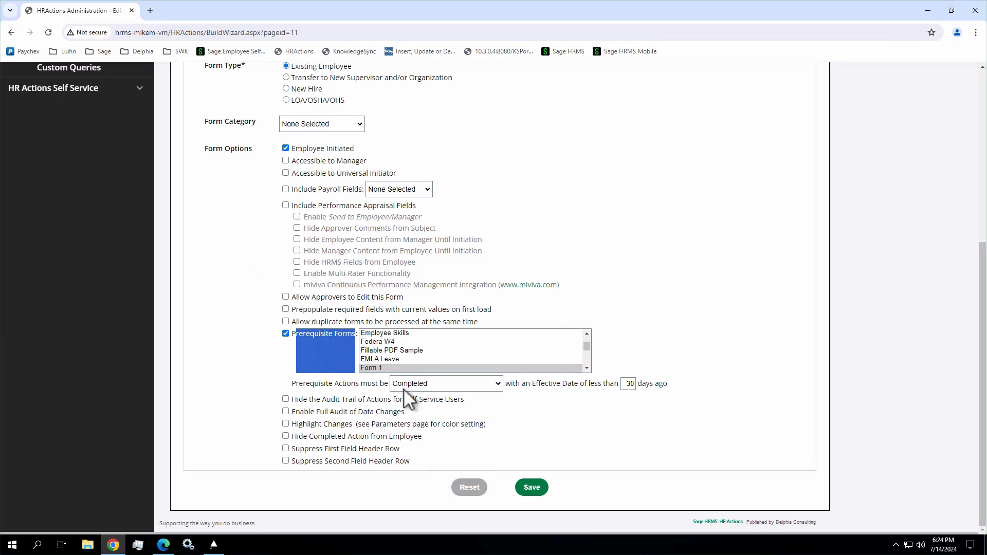
{"action": "left_click", "coordinate": [390, 368]}
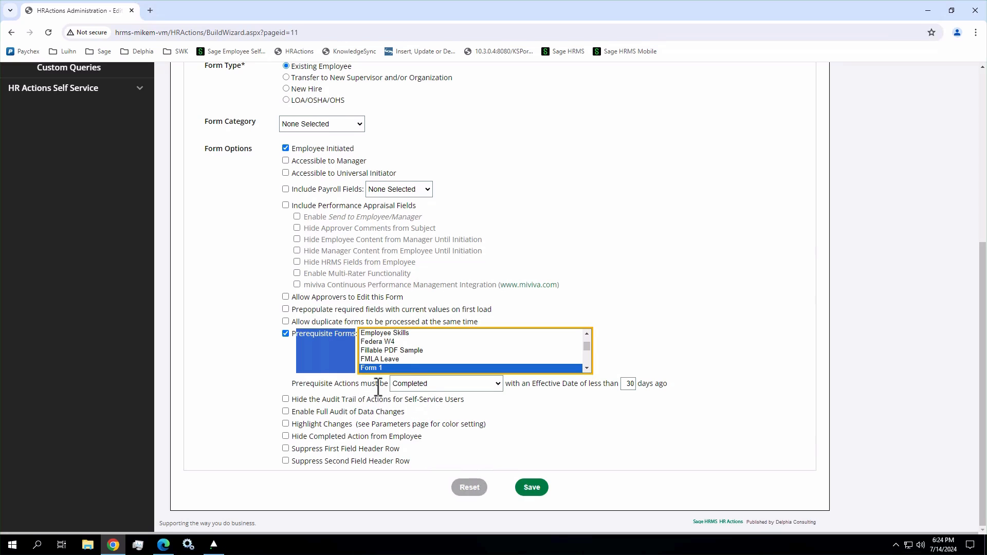
{"action": "left_click", "coordinate": [438, 384]}
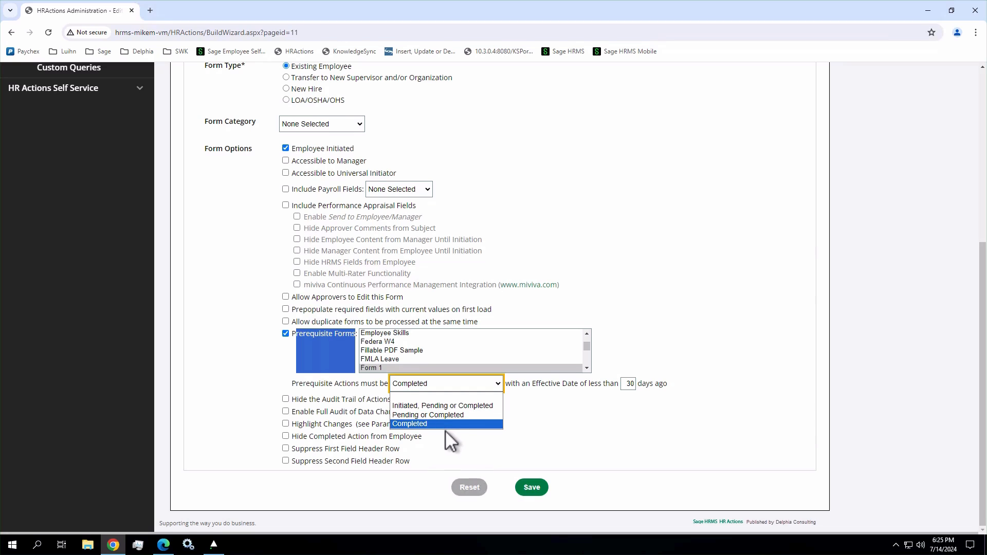
{"action": "left_click", "coordinate": [448, 423]}
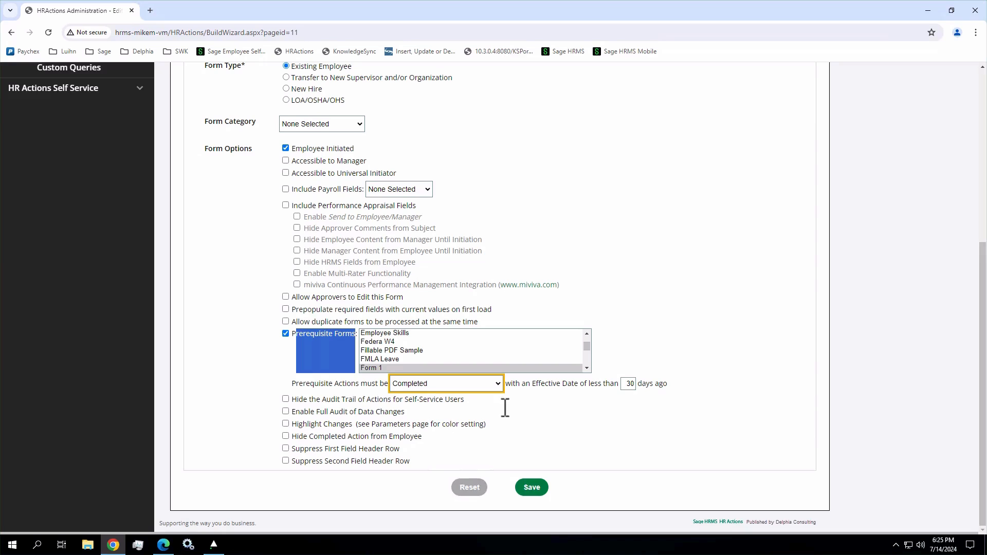
{"action": "double_click", "coordinate": [630, 384]}
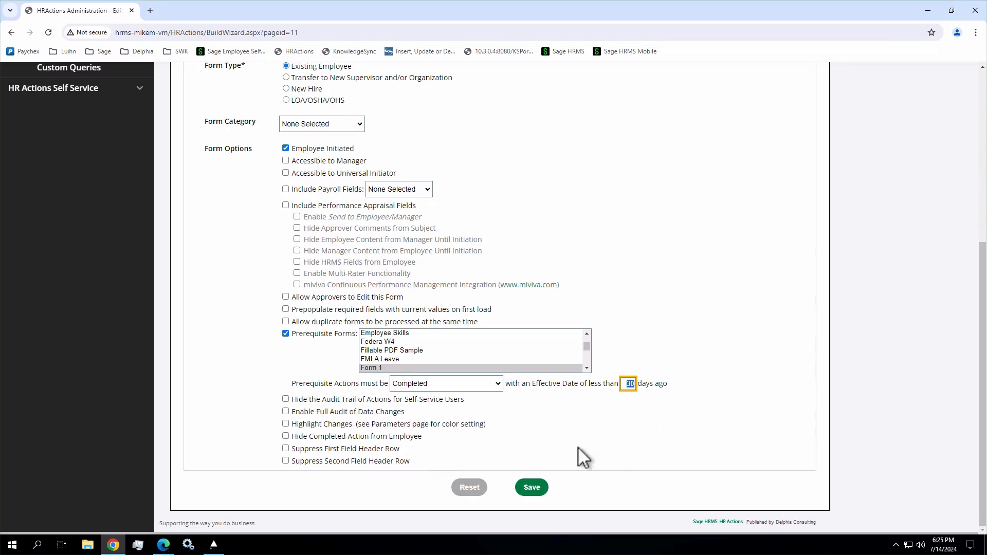
{"action": "left_click", "coordinate": [533, 487]}
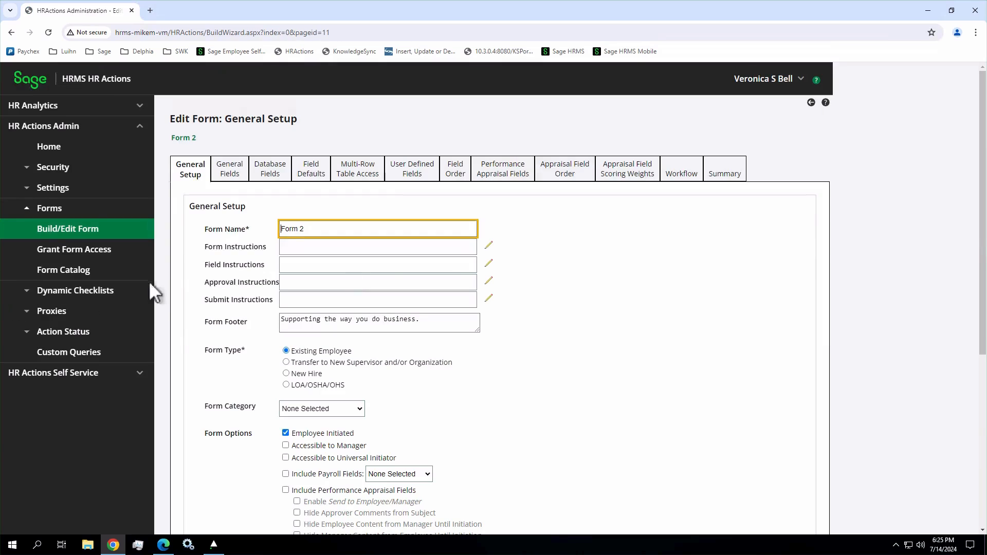
- Start a new employee action in HR Actions Self Service using Form 2
{"action": "left_click", "coordinate": [72, 373]}
{"action": "left_click", "coordinate": [45, 166]}
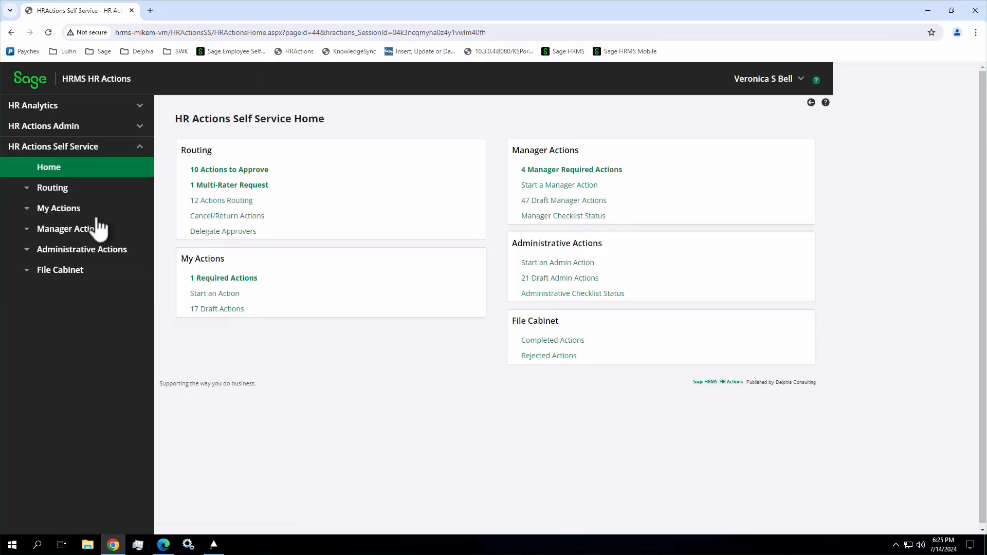
{"action": "left_click", "coordinate": [210, 294]}
{"action": "left_click", "coordinate": [242, 172]}
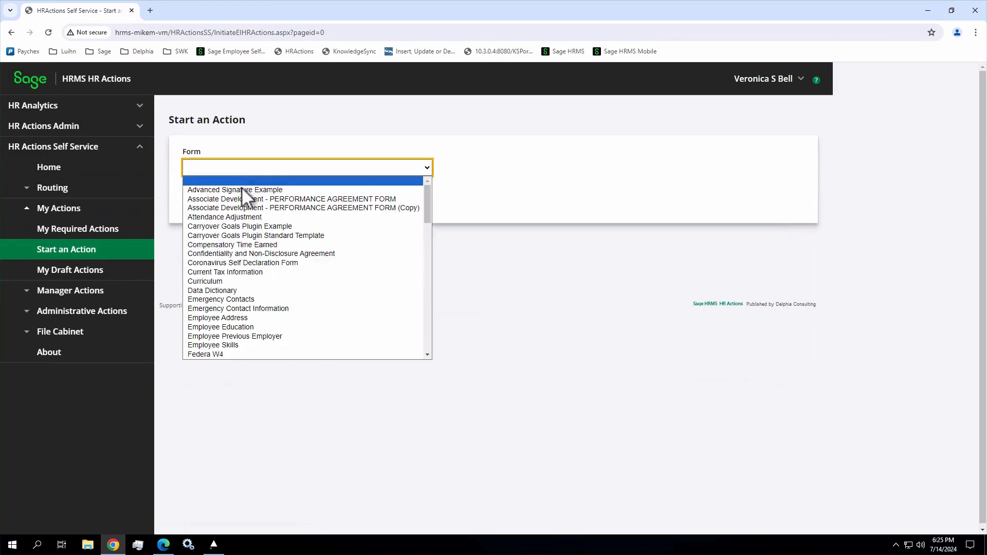
{"action": "scroll", "coordinate": [252, 252], "scroll_direction": "down", "scroll_amount": 2}
{"action": "left_click", "coordinate": [209, 278]}
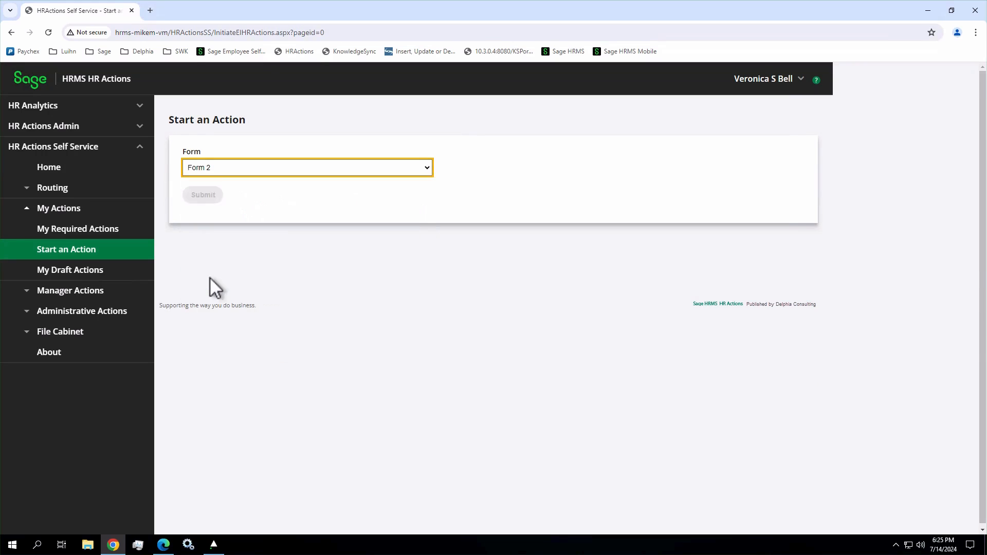
{"action": "left_click", "coordinate": [202, 195]}
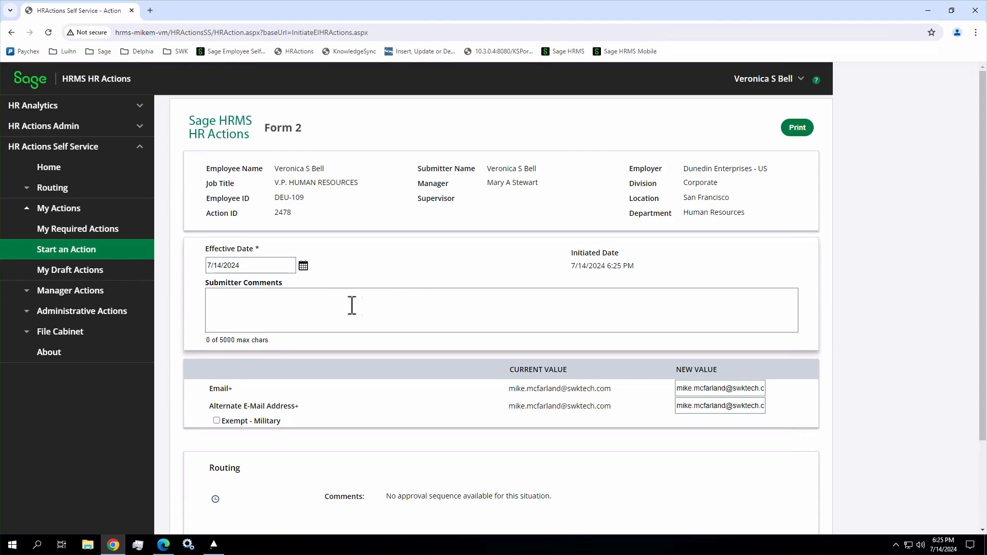
- Try to initiate the Form 2 action and read the response at the head of the form
{"action": "scroll", "coordinate": [395, 278], "scroll_direction": "down", "scroll_amount": 1}
{"action": "scroll", "coordinate": [396, 274], "scroll_direction": "down", "scroll_amount": 1}
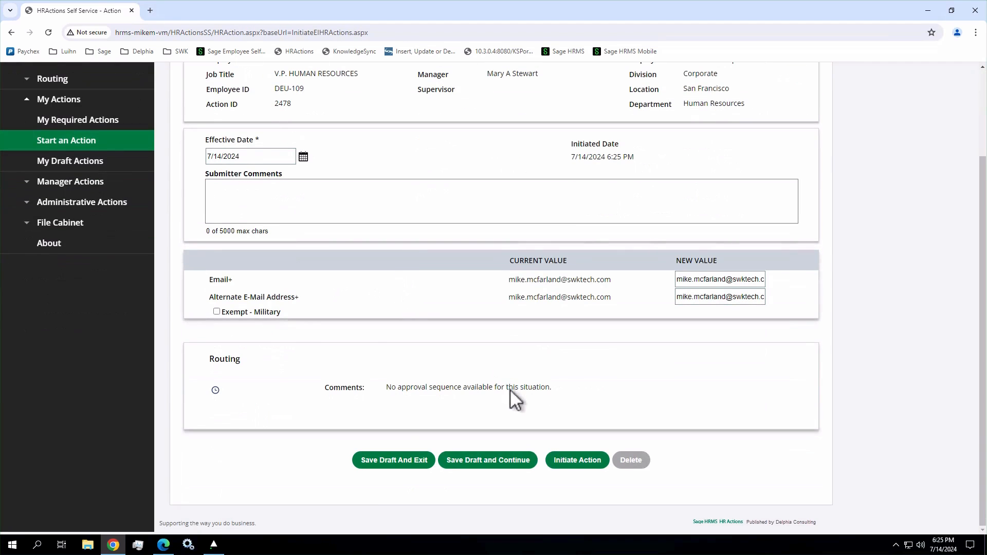
{"action": "left_click", "coordinate": [575, 461]}
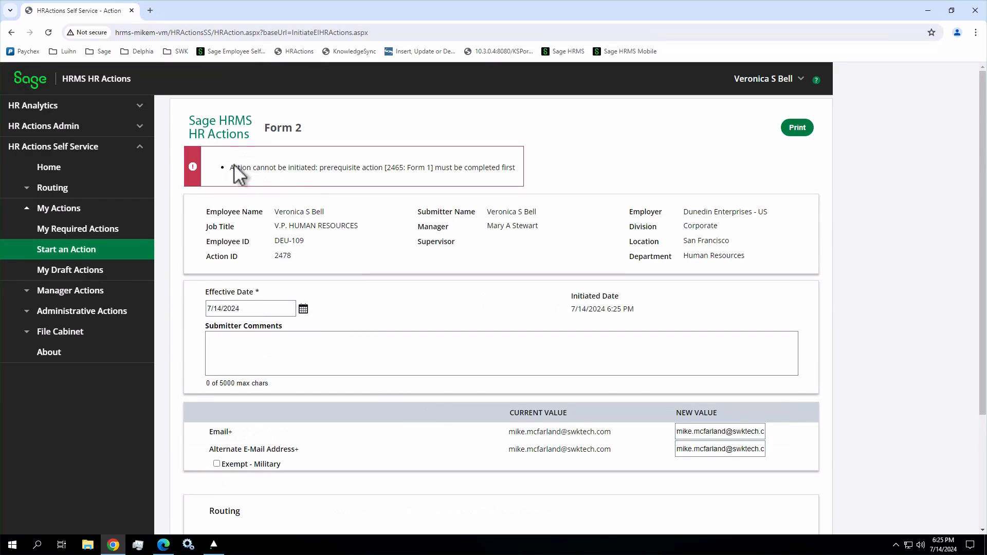
{"action": "left_click_drag", "start_coordinate": [233, 164], "coordinate": [516, 170]}
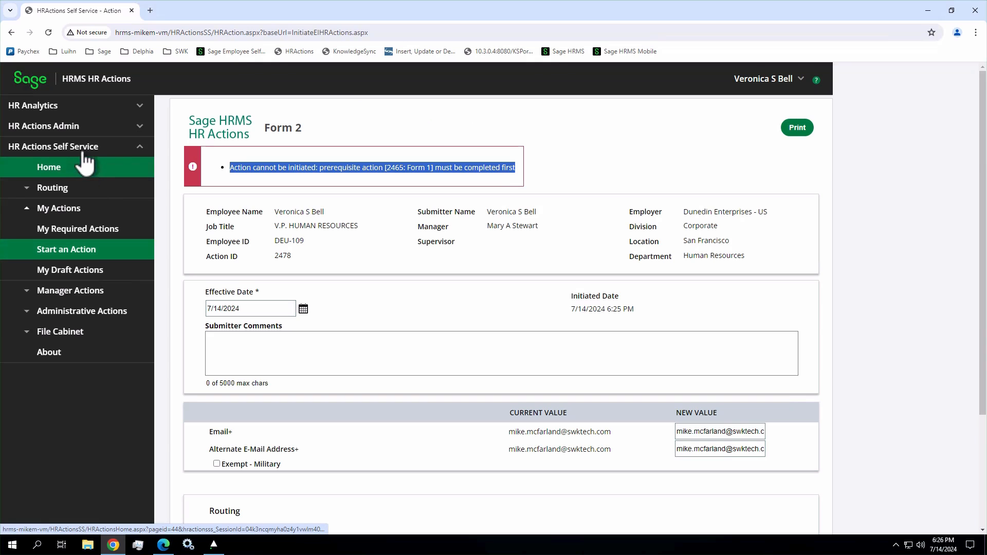
- Return to the admin Form Catalog, sort it by last modified date, and reopen Form 2 for editing
{"action": "left_click", "coordinate": [70, 129]}
{"action": "left_click", "coordinate": [50, 211]}
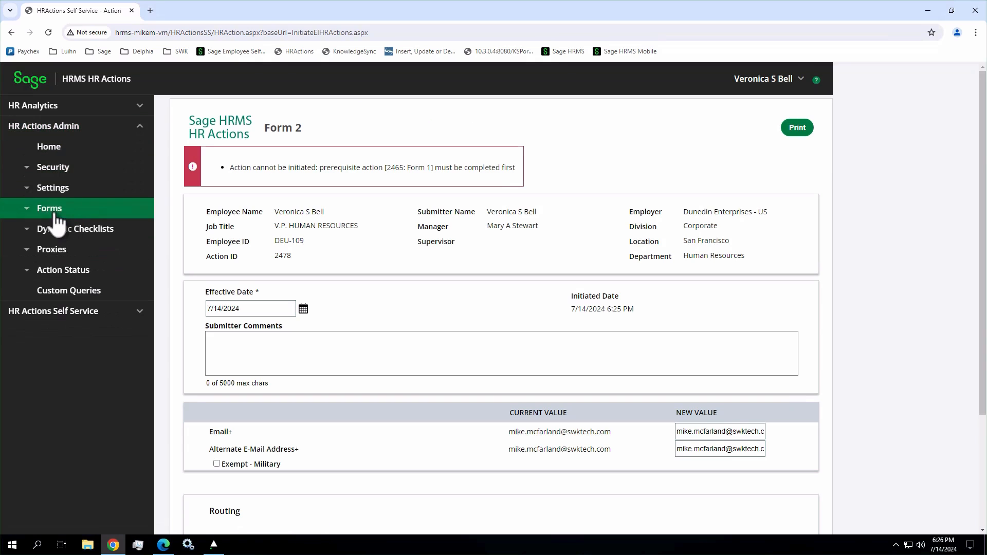
{"action": "left_click", "coordinate": [77, 276]}
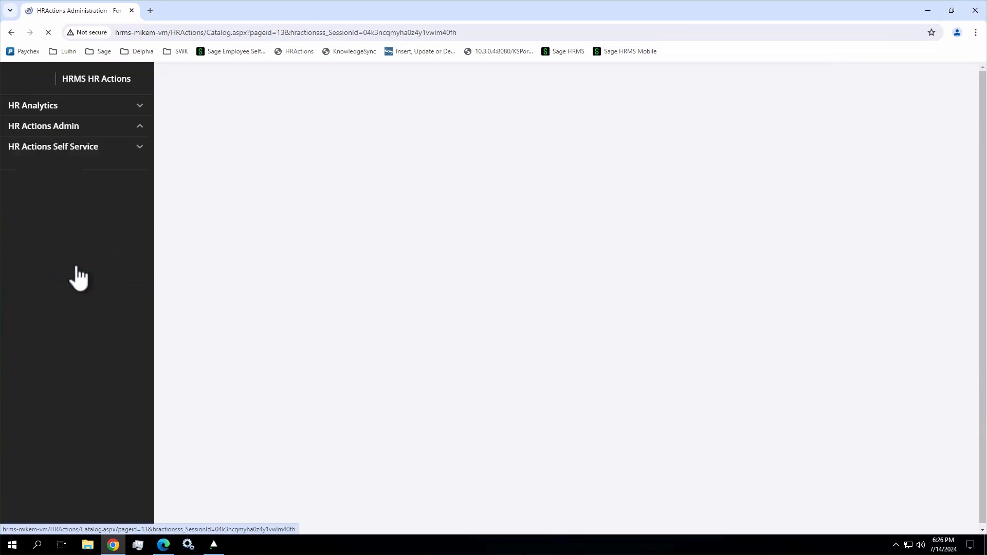
{"action": "left_click", "coordinate": [653, 347]}
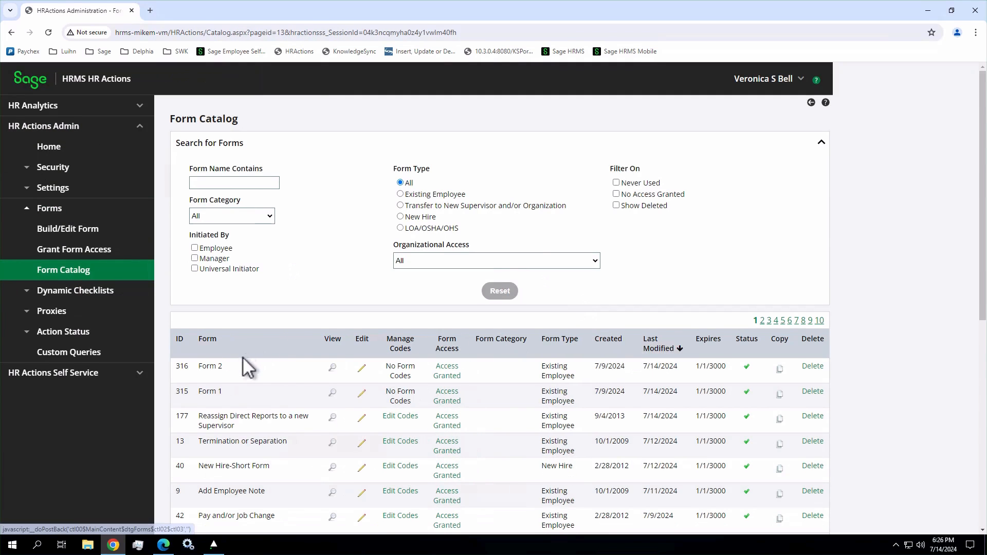
{"action": "left_click", "coordinate": [363, 370]}
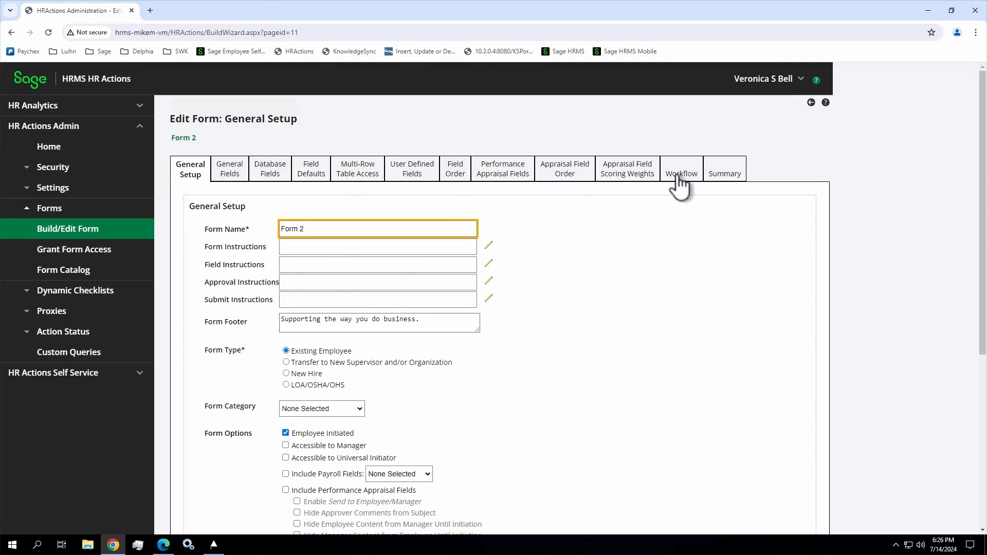
- Review Form 2's workflow policies, examining which users can receive a notification email upon save to HRMS
{"action": "left_click", "coordinate": [682, 177]}
{"action": "scroll", "coordinate": [556, 232], "scroll_direction": "down", "scroll_amount": 4}
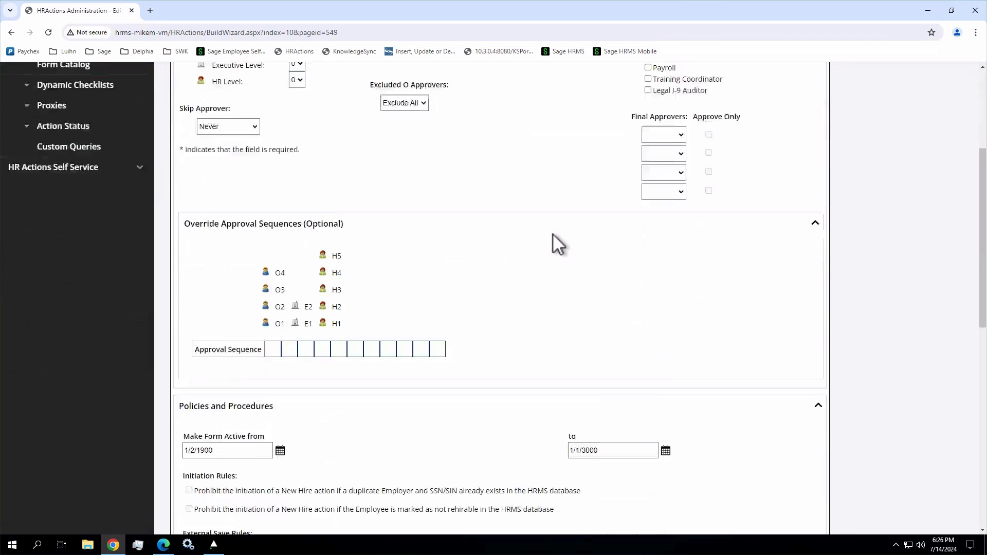
{"action": "scroll", "coordinate": [554, 234], "scroll_direction": "down", "scroll_amount": 7}
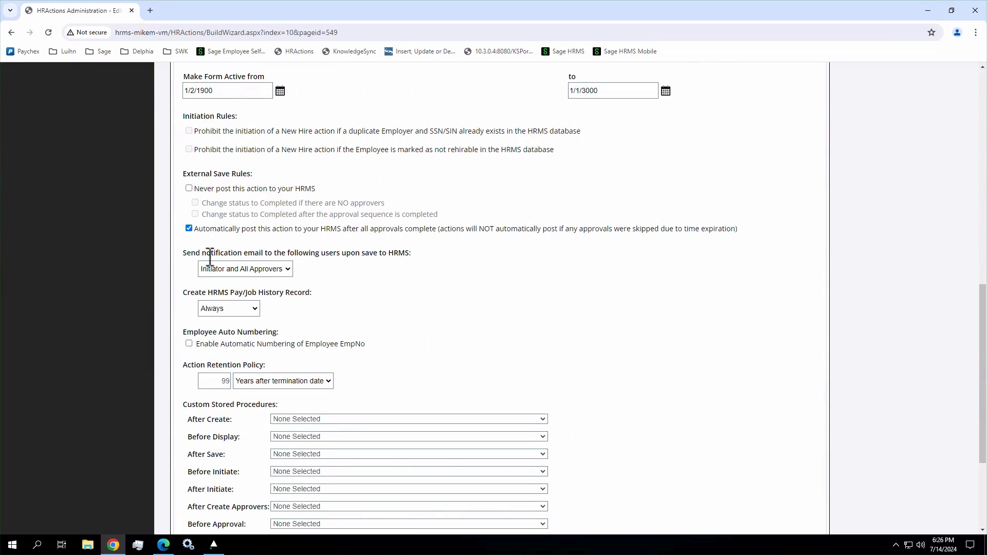
{"action": "left_click_drag", "start_coordinate": [182, 253], "coordinate": [425, 263]}
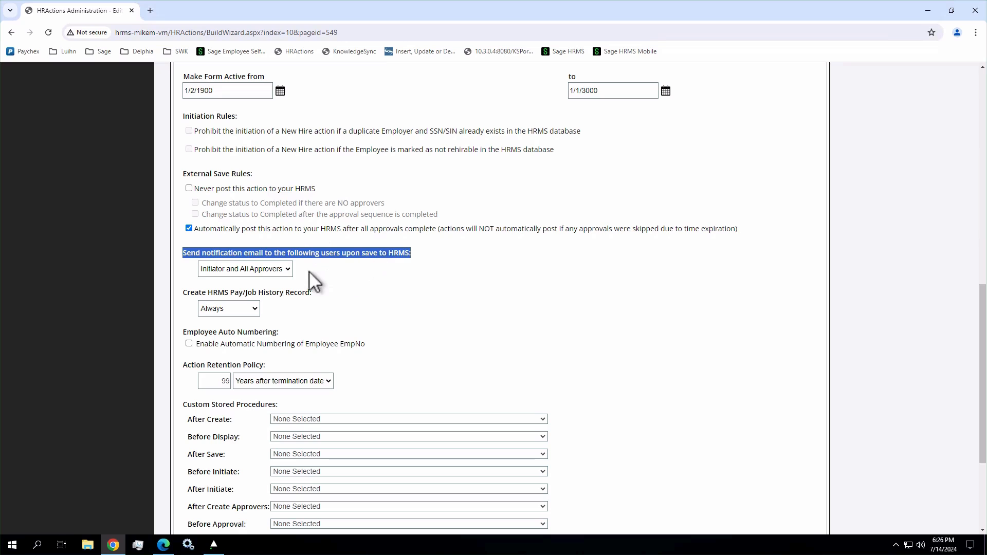
{"action": "left_click", "coordinate": [288, 270]}
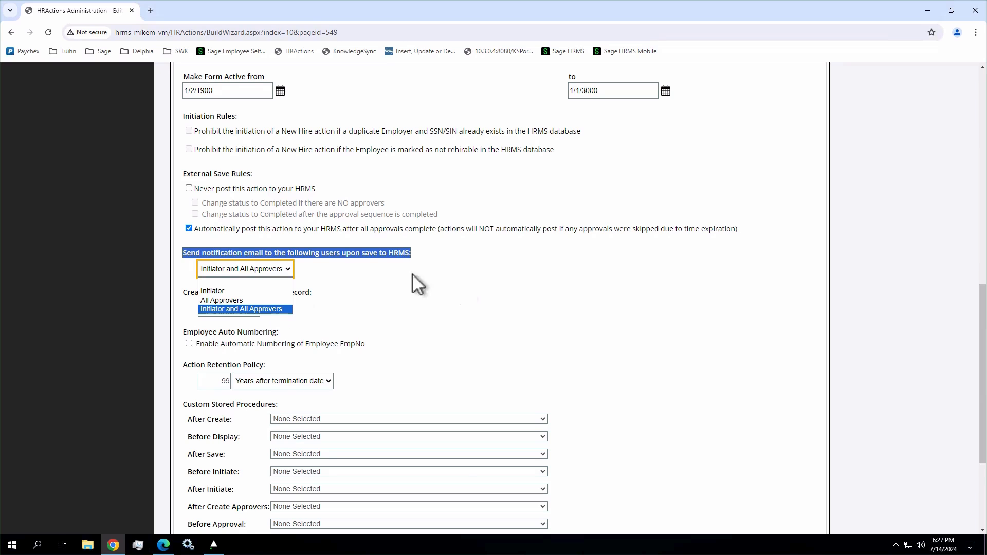
{"action": "scroll", "coordinate": [495, 292], "scroll_direction": "down", "scroll_amount": 3}
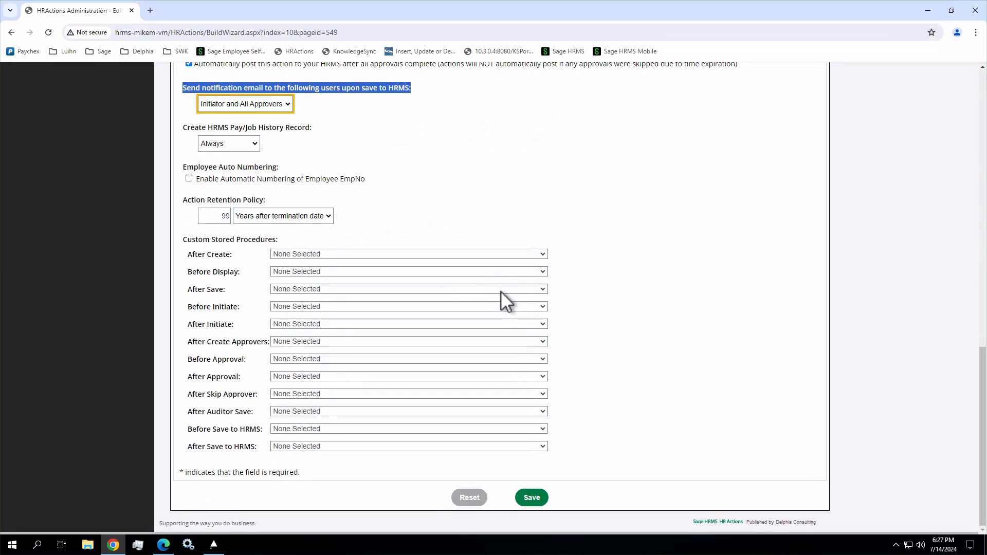